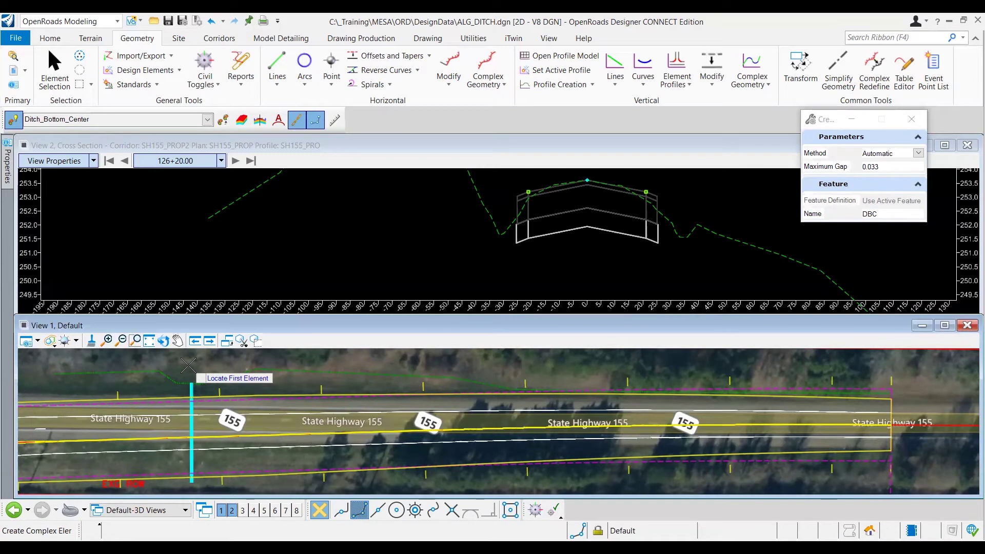
Step: End the ditch complex element creation
{"action": "key", "text": "Escape"}
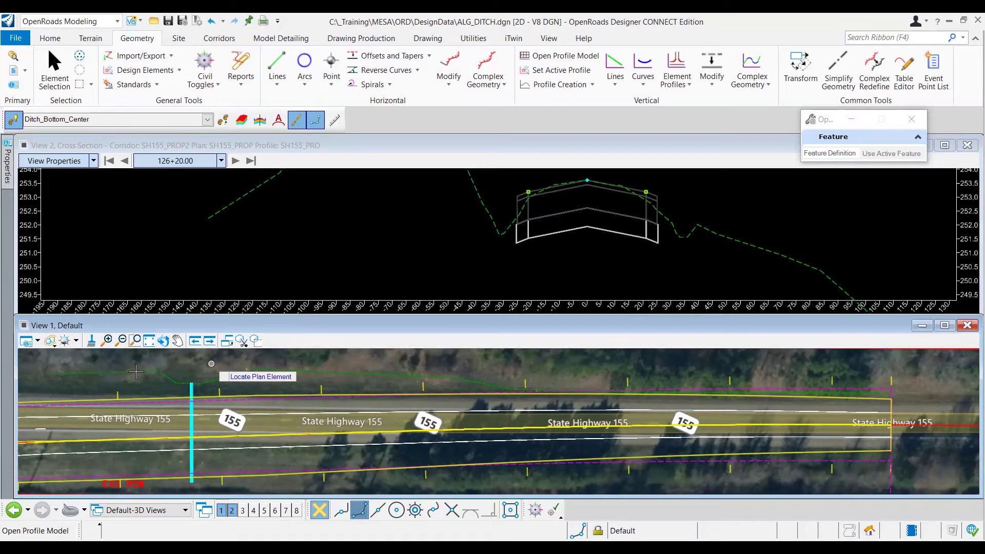
Step: Open the LDitch_1 ditch profile in View 2, replacing the cross section
{"action": "mouse_move", "coordinate": [136, 372]}
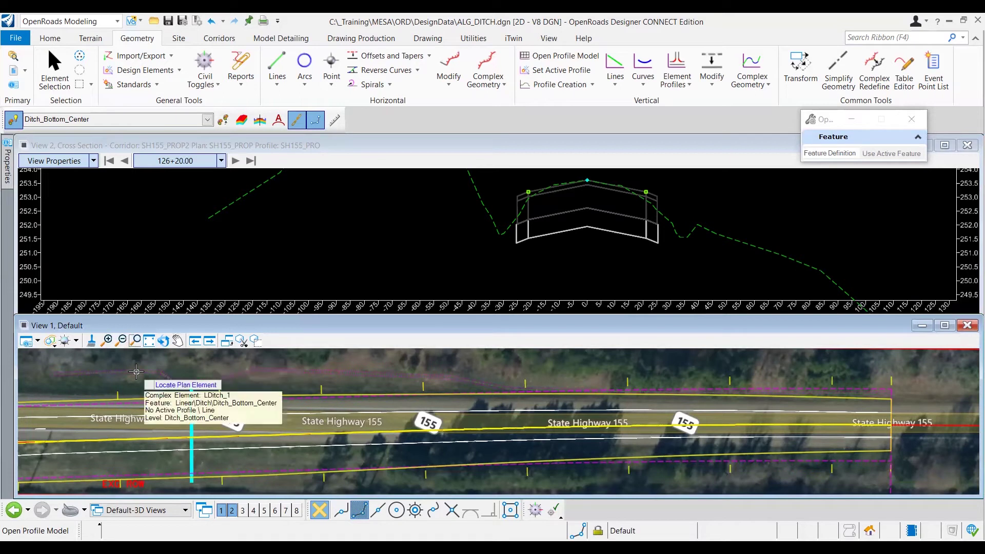
{"action": "left_click", "coordinate": [246, 239]}
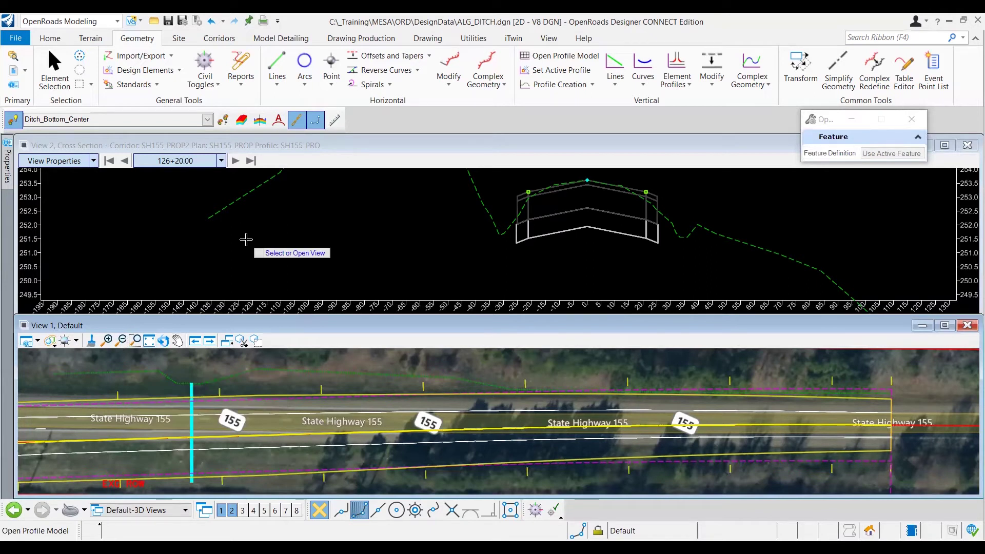
{"action": "left_click", "coordinate": [364, 209]}
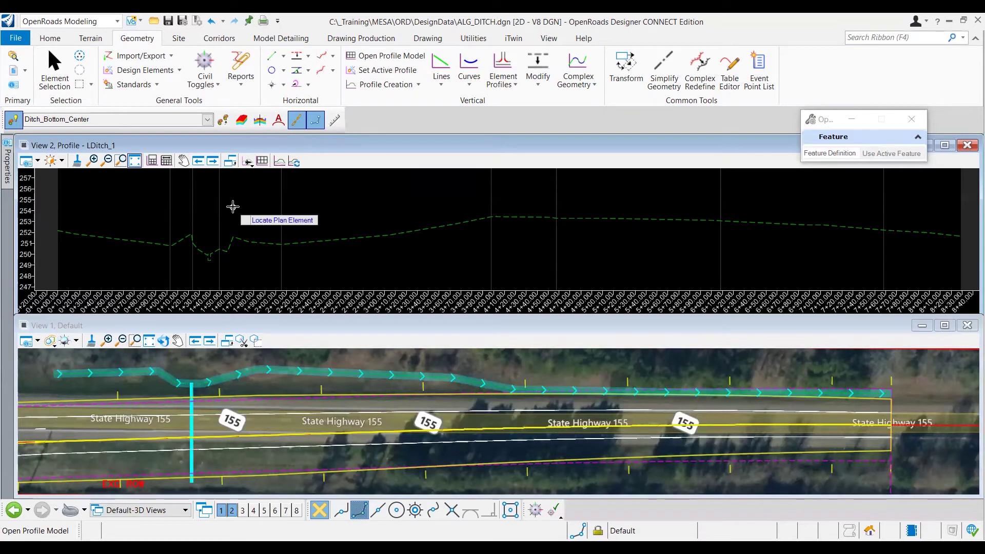
Step: Finish the Open Profile Model command
{"action": "right_click", "coordinate": [252, 200]}
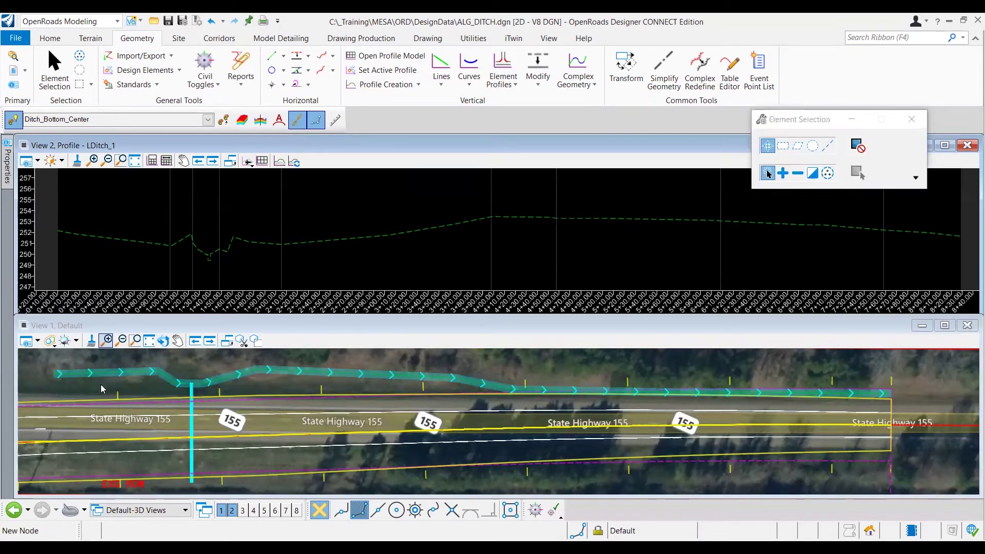
{"action": "scroll", "coordinate": [129, 367], "scroll_direction": "down", "scroll_amount": 1}
{"action": "scroll", "coordinate": [129, 368], "scroll_direction": "up", "scroll_amount": 1}
Step: Select LDitch_1, undo a stray edit, and move one ditch vertex further up
{"action": "left_click", "coordinate": [164, 373]}
{"action": "left_click", "coordinate": [187, 384]}
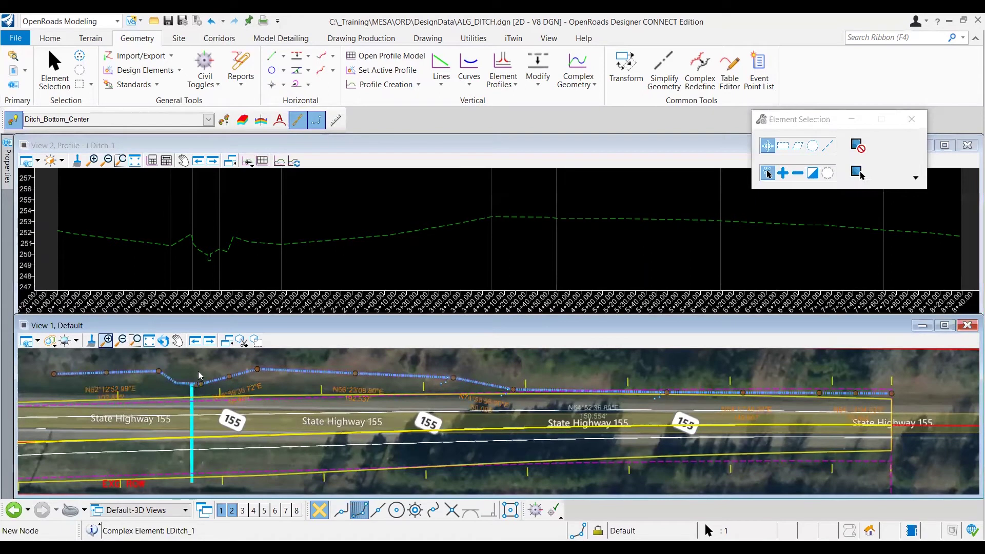
{"action": "key", "text": "ctrl+z"}
{"action": "left_click", "coordinate": [258, 369]}
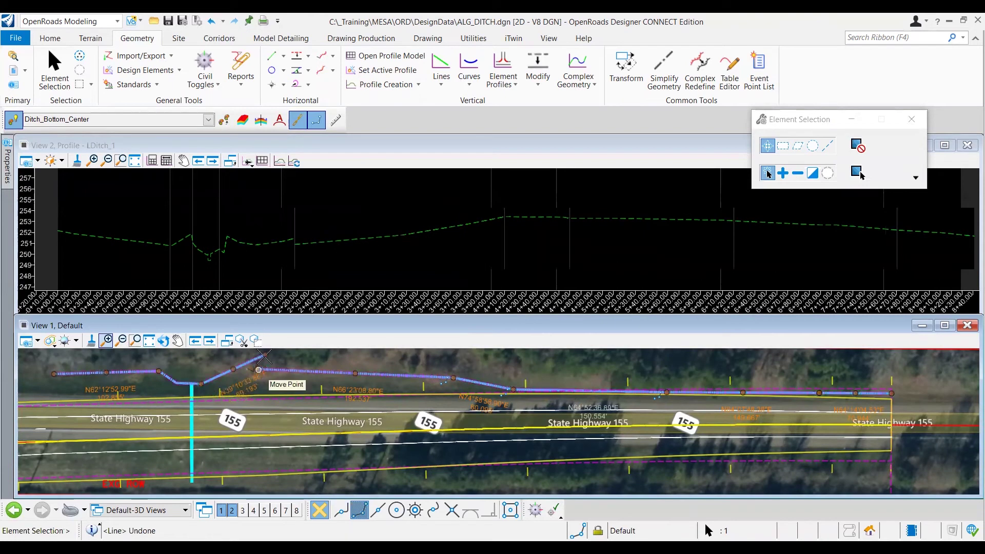
{"action": "left_click", "coordinate": [285, 364]}
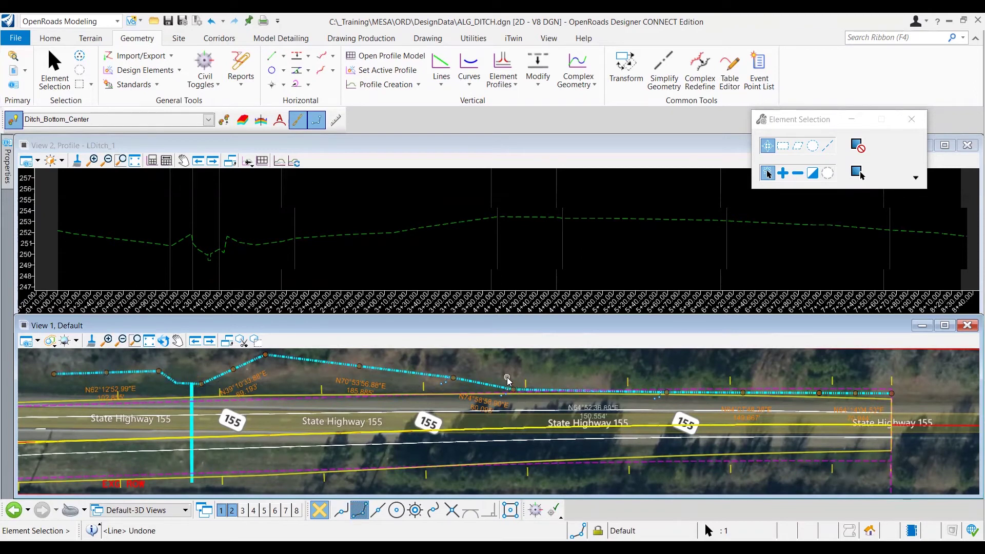
Step: Undo the vertex move on the LDitch_1 ditch line
{"action": "left_click", "coordinate": [511, 392]}
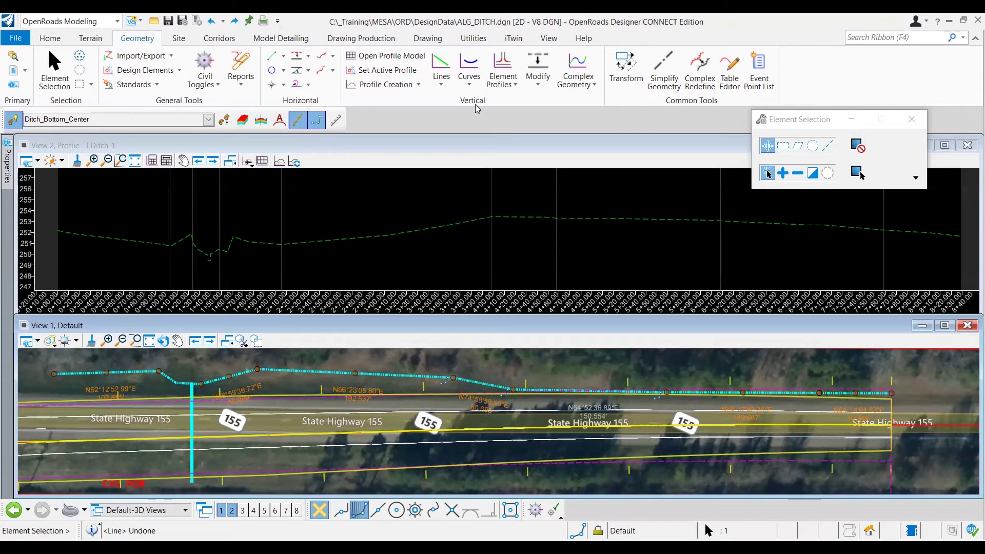
Step: Start Profile Intersection Point with LDitch_1 as the base element
{"action": "left_click", "coordinate": [418, 85]}
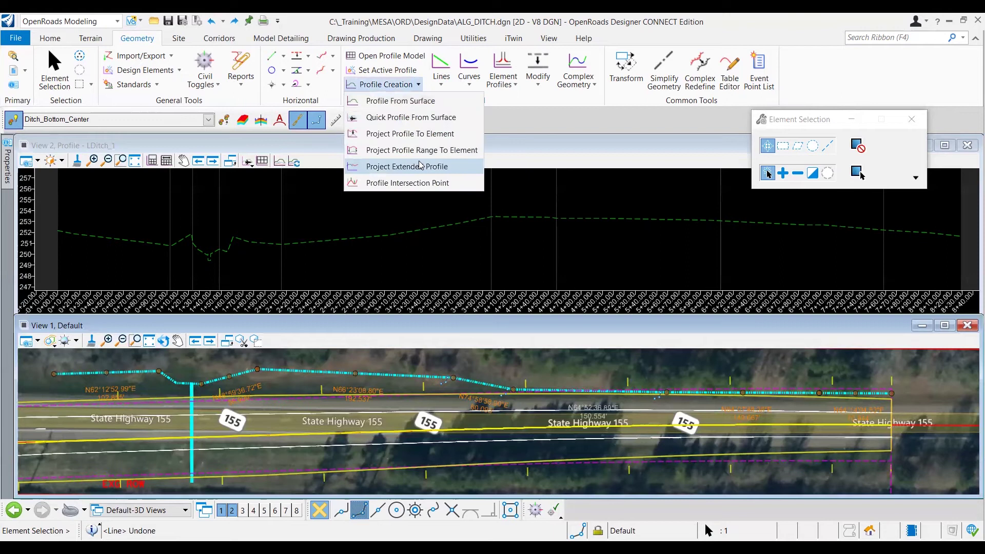
{"action": "left_click", "coordinate": [435, 185]}
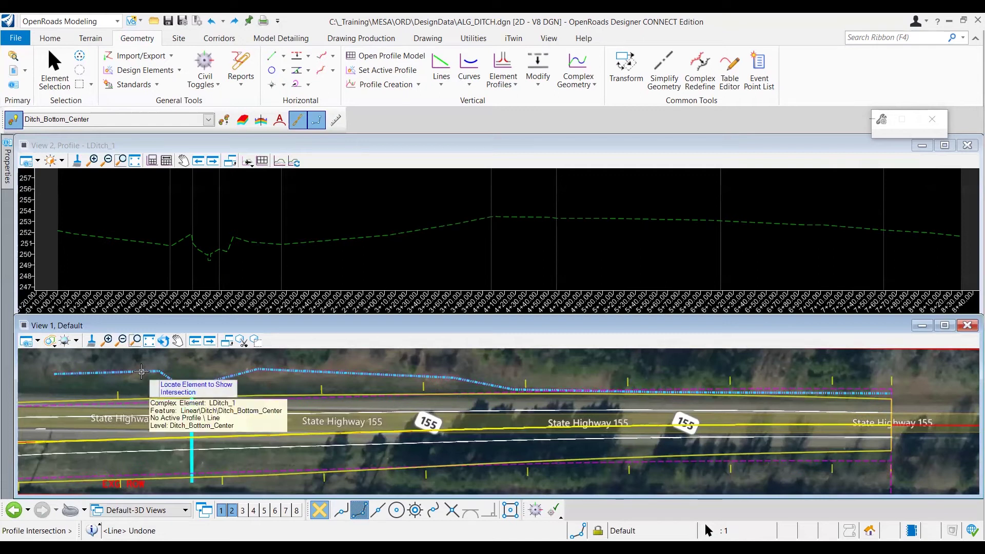
{"action": "left_click", "coordinate": [150, 358]}
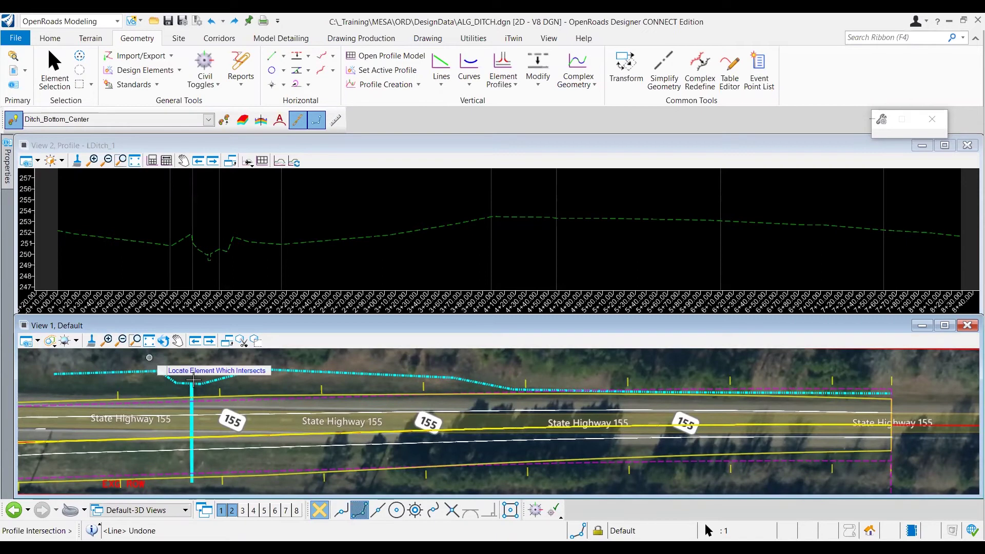
Step: Pick the storm culvert crossing the ditch to project its intersection into the profile
{"action": "scroll", "coordinate": [193, 379], "scroll_direction": "up", "scroll_amount": 3}
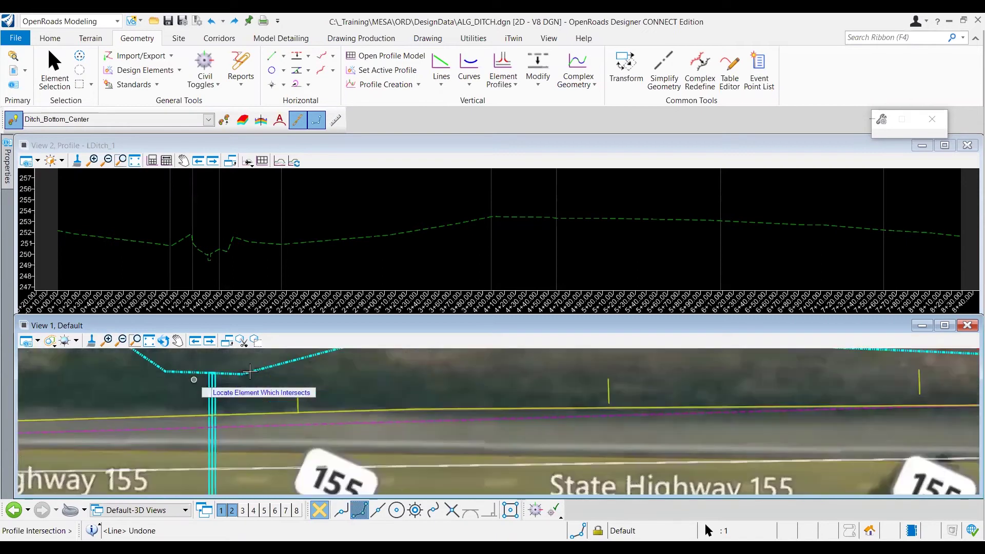
{"action": "scroll", "coordinate": [248, 375], "scroll_direction": "up", "scroll_amount": 3}
{"action": "mouse_move", "coordinate": [248, 375]}
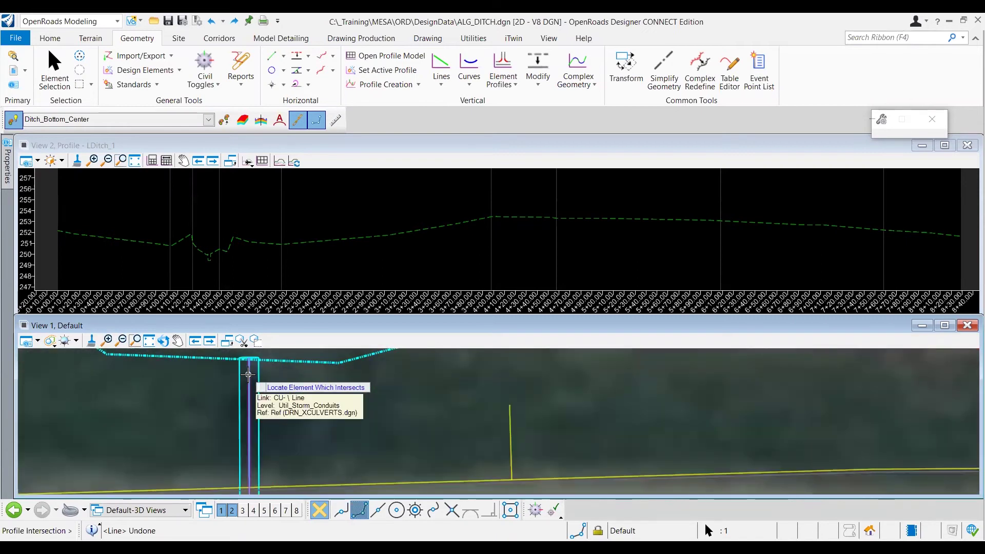
{"action": "left_click", "coordinate": [248, 375]}
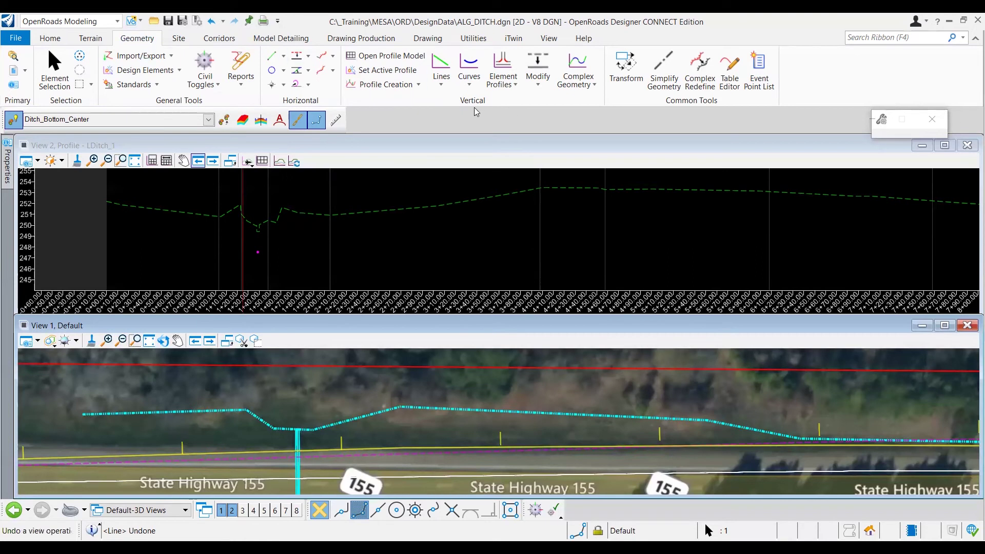
Step: Start Profile By Slope From Element with LDitch_1 as the element to profile
{"action": "left_click", "coordinate": [516, 91]}
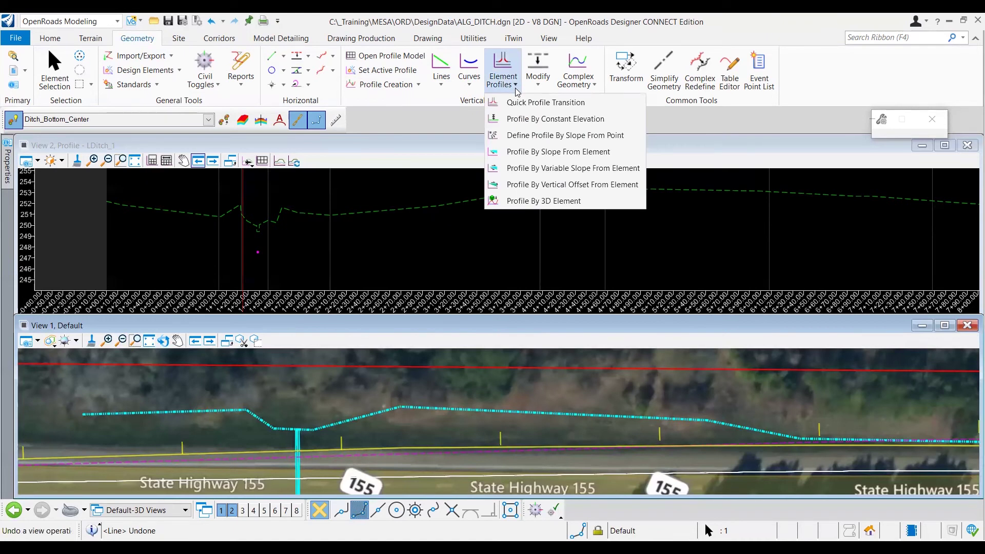
{"action": "left_click", "coordinate": [561, 153]}
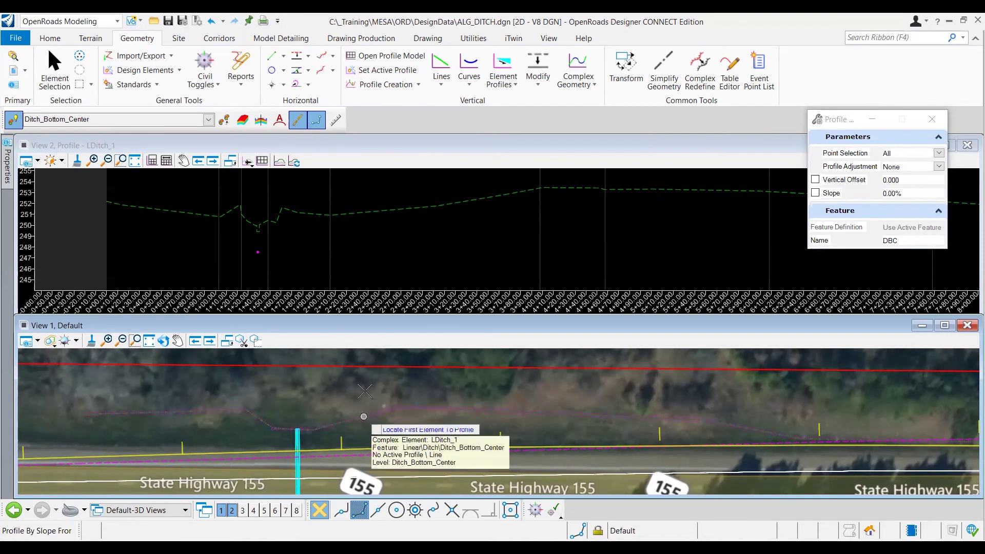
{"action": "left_click", "coordinate": [364, 417]}
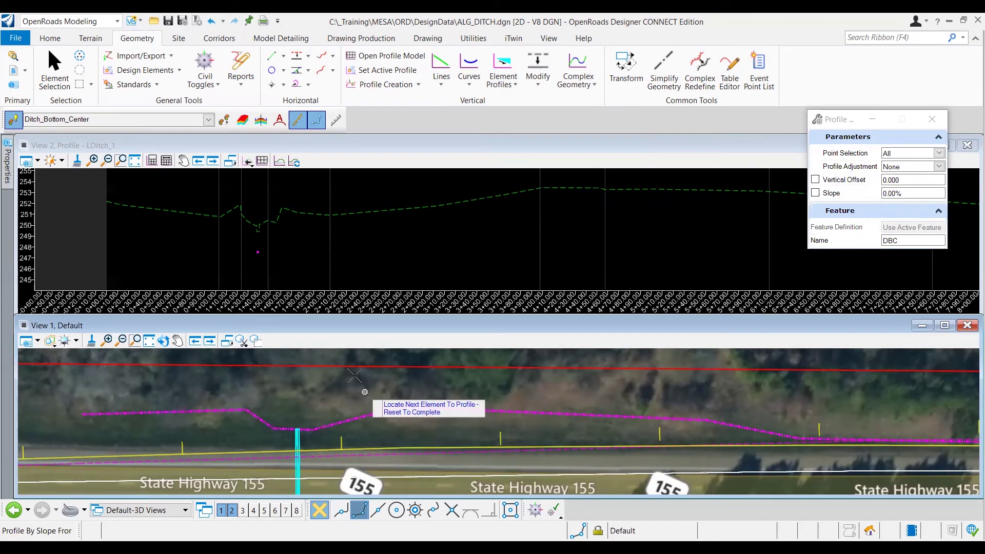
Step: Build the DBC profile from the EOP_L edge: 0.00% slope, all points, no adjustment, 0.000 offset
{"action": "right_click", "coordinate": [362, 379]}
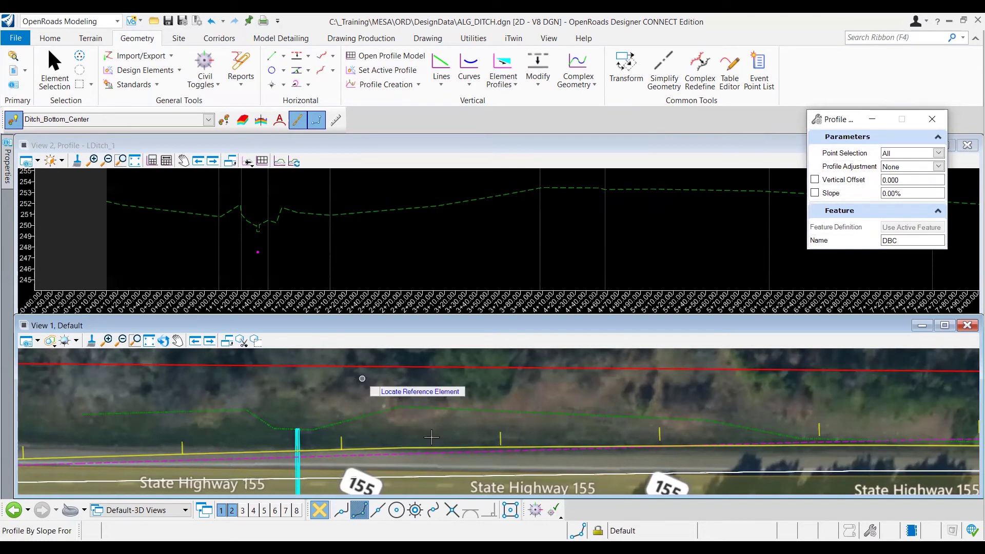
{"action": "scroll", "coordinate": [432, 437], "scroll_direction": "up", "scroll_amount": 1}
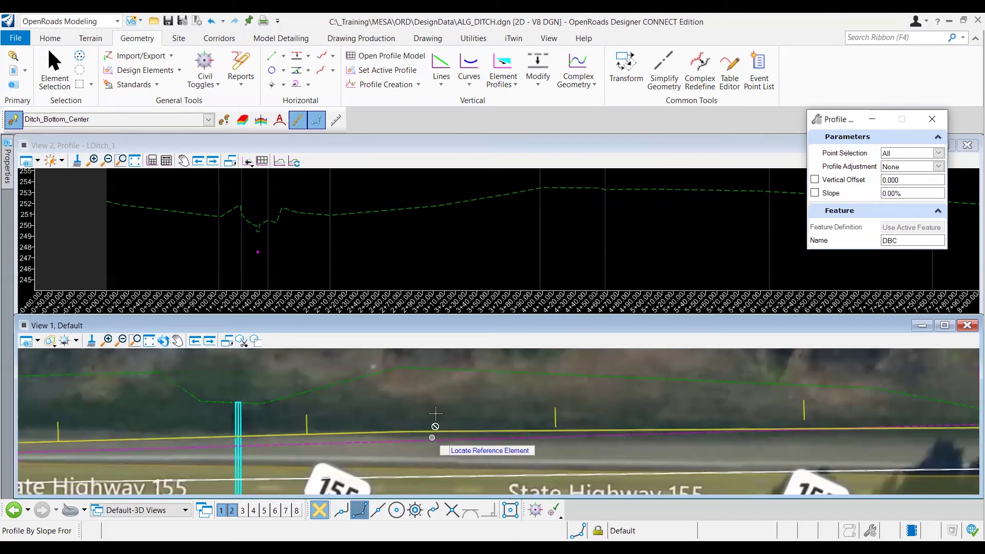
{"action": "scroll", "coordinate": [435, 411], "scroll_direction": "up", "scroll_amount": 2}
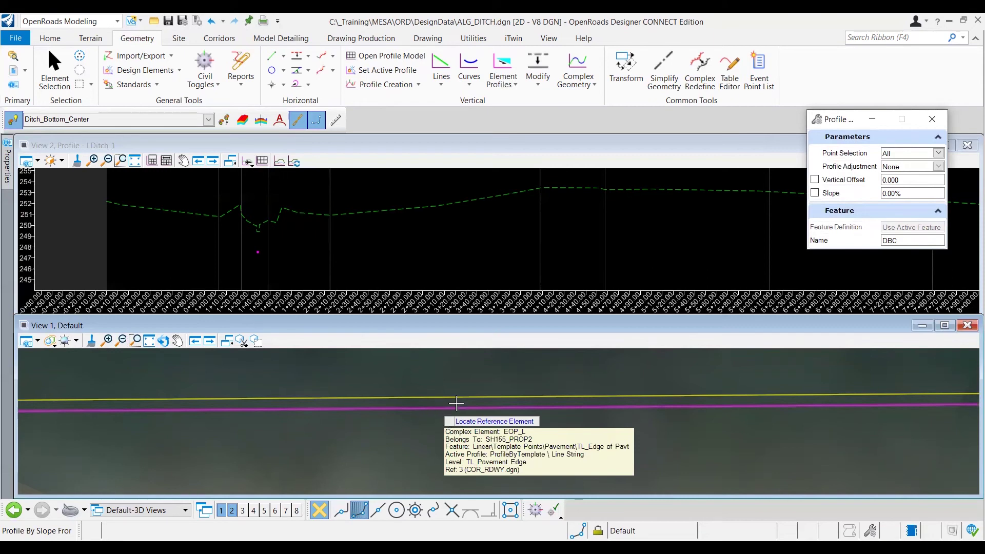
{"action": "left_click", "coordinate": [453, 357]}
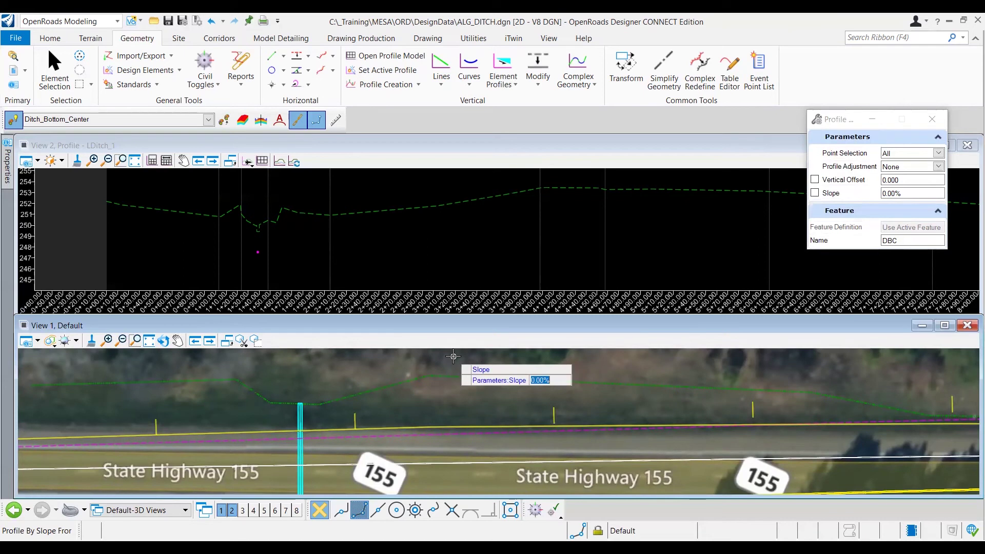
{"action": "left_click", "coordinate": [452, 364]}
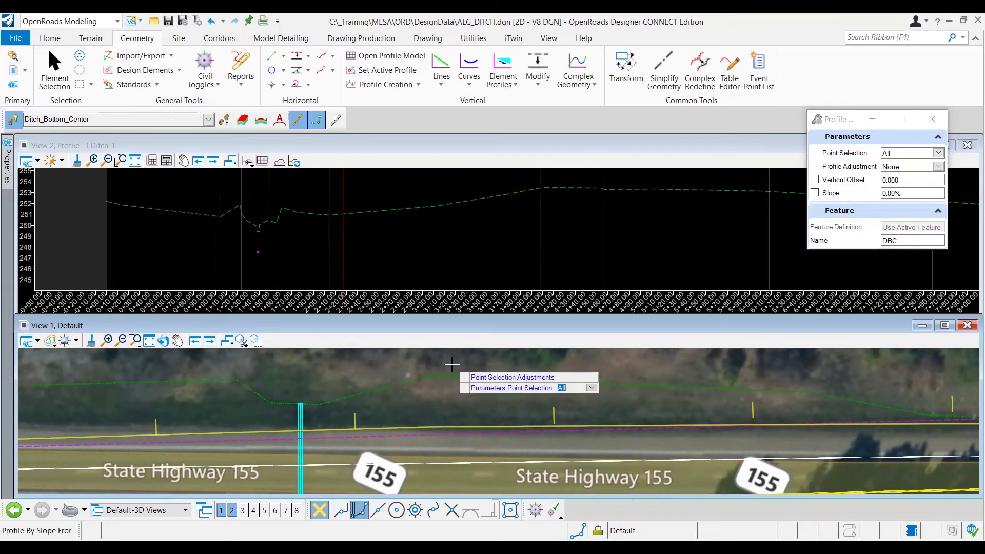
{"action": "left_click", "coordinate": [451, 362]}
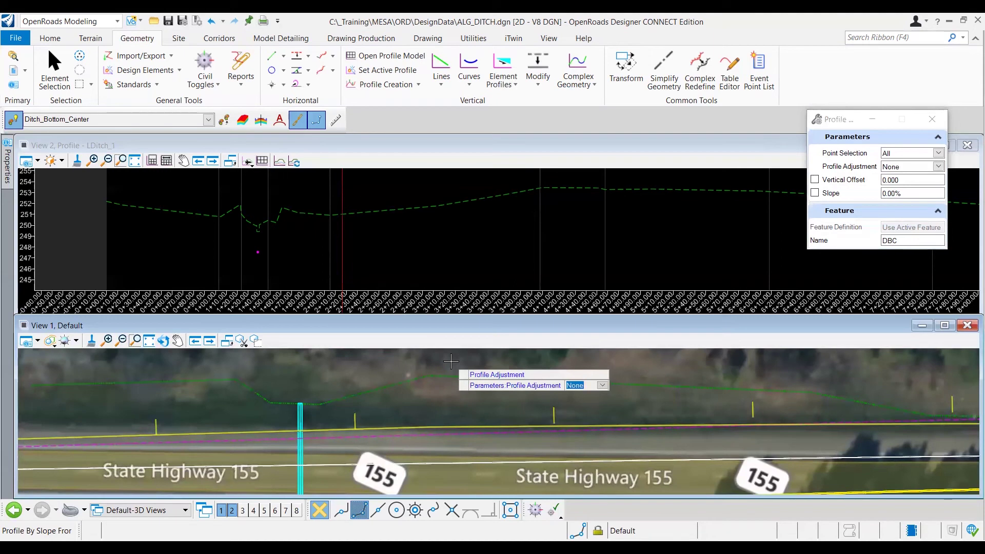
{"action": "left_click", "coordinate": [453, 358]}
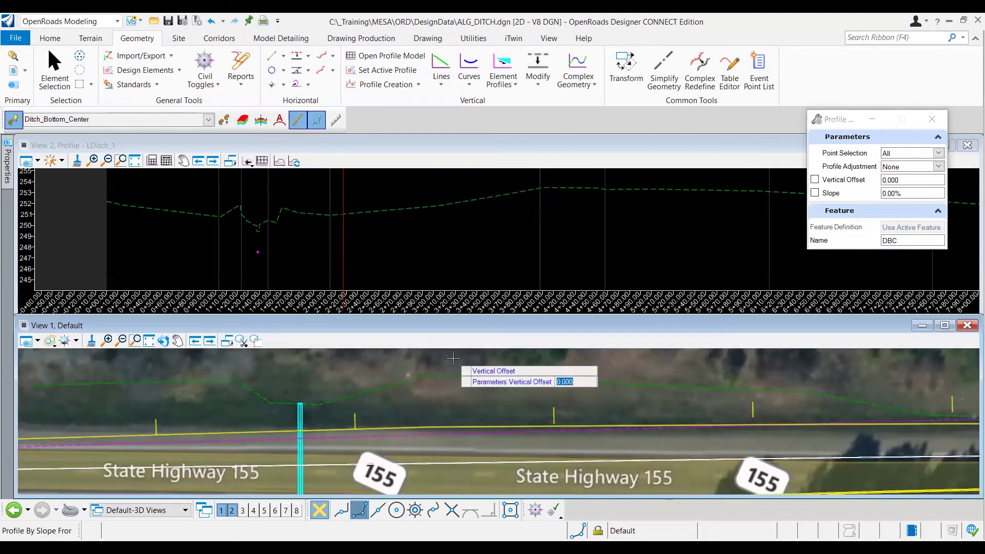
{"action": "left_click", "coordinate": [453, 357]}
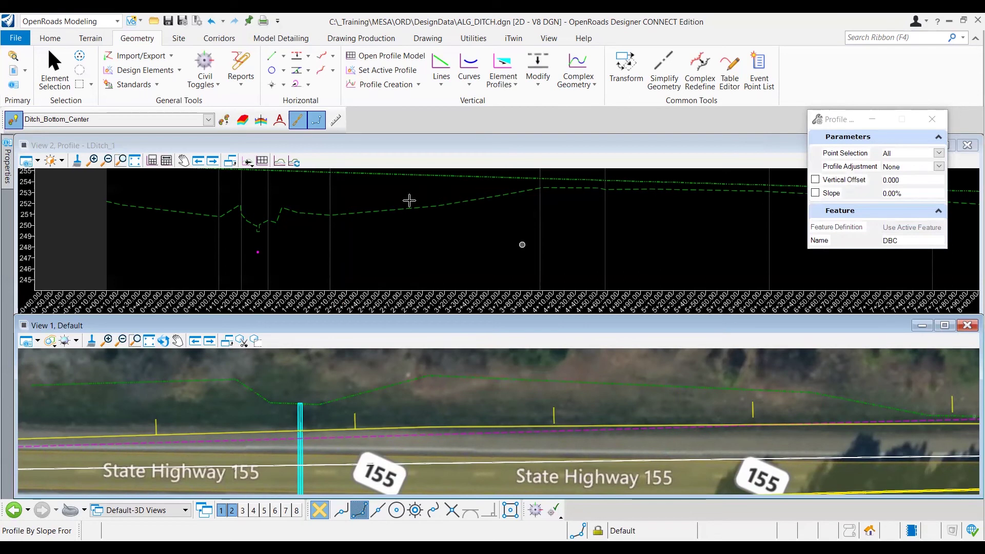
{"action": "left_click", "coordinate": [454, 198]}
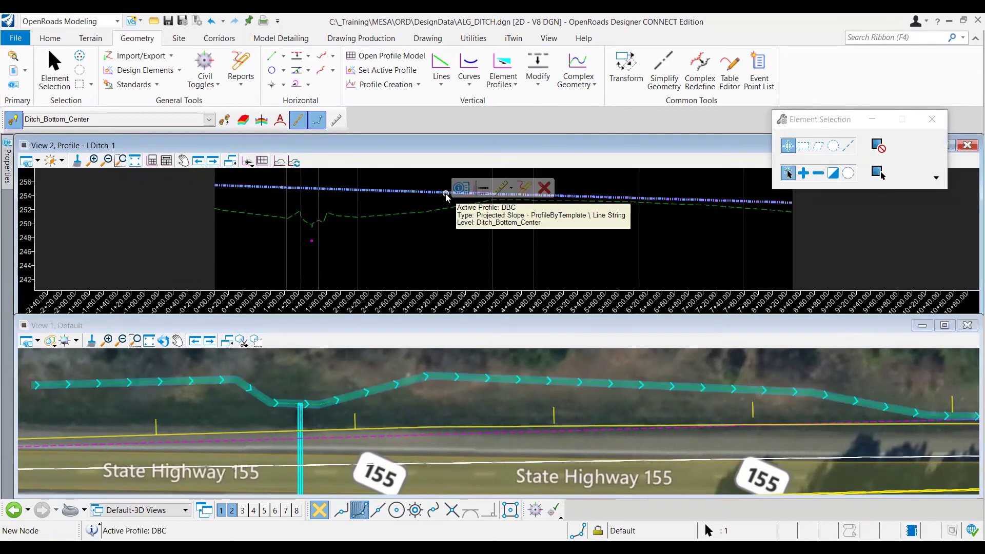
Step: Change the DBC profile's feature definition to Pavement > Road_EdgeOfPavement
{"action": "left_click", "coordinate": [446, 197]}
{"action": "left_click", "coordinate": [601, 182]}
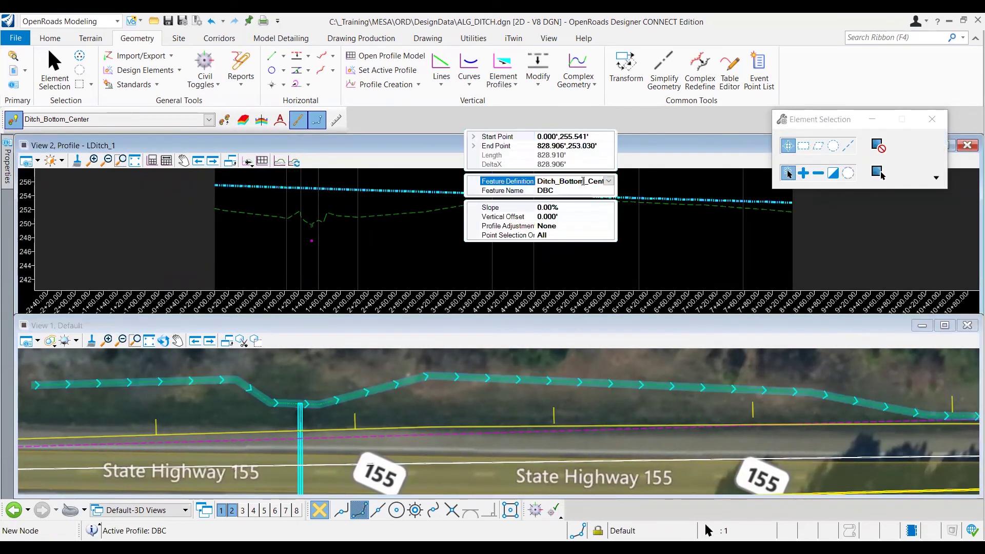
{"action": "left_click", "coordinate": [608, 181]}
{"action": "scroll", "coordinate": [517, 243], "scroll_direction": "down", "scroll_amount": 4}
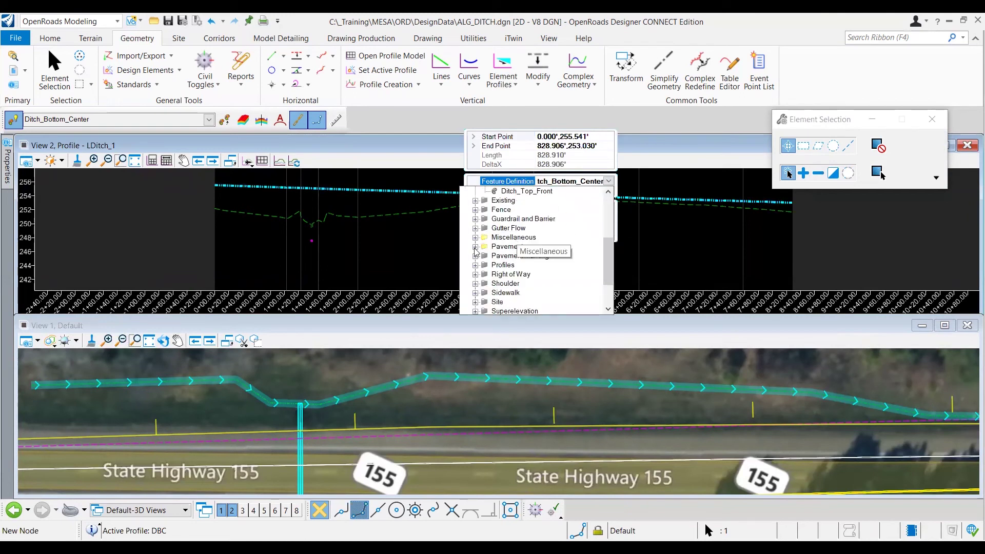
{"action": "double_click", "coordinate": [513, 246]}
{"action": "scroll", "coordinate": [548, 241], "scroll_direction": "down", "scroll_amount": 1}
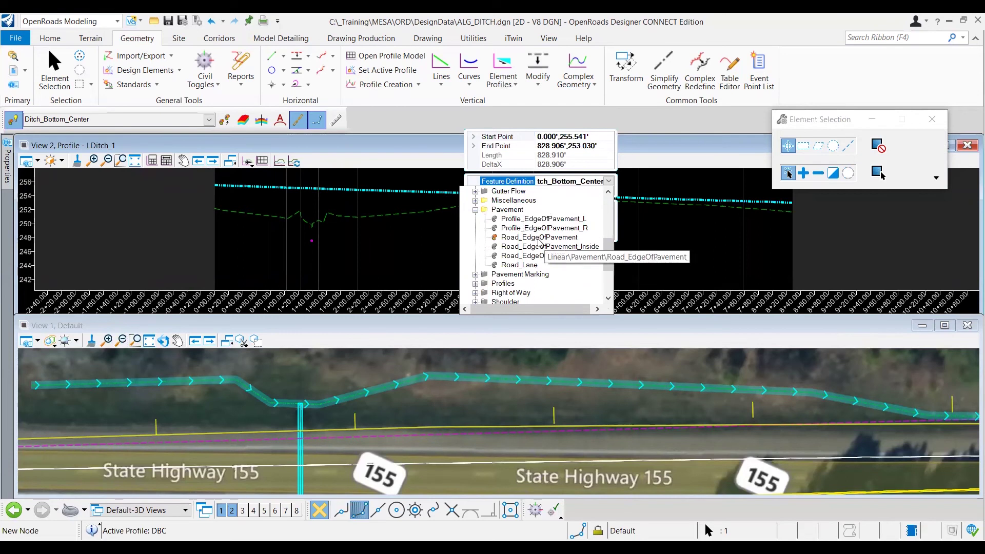
{"action": "left_click", "coordinate": [539, 238]}
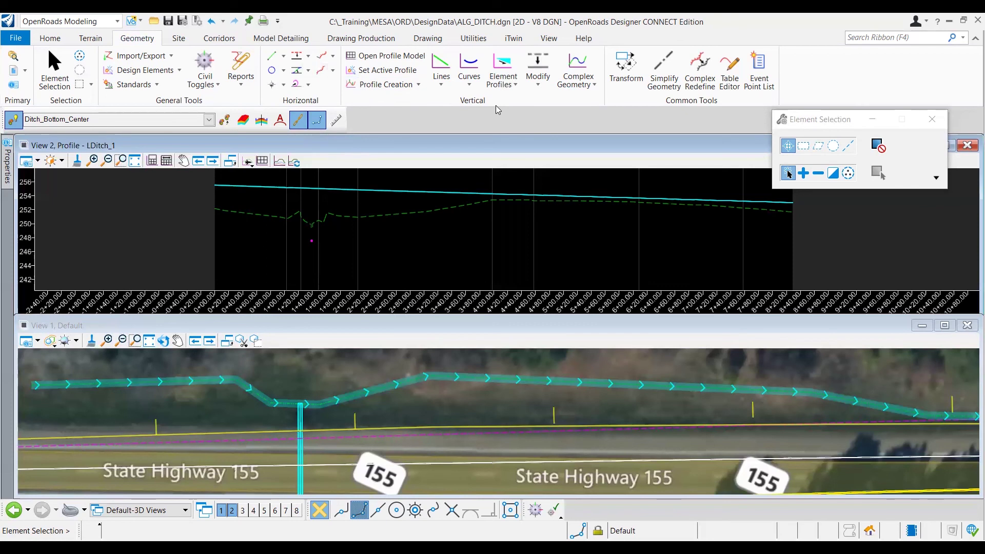
Step: Start Profile Offset Transition at -1.500 ft from the DBC pavement-edge profile
{"action": "left_click", "coordinate": [594, 86]}
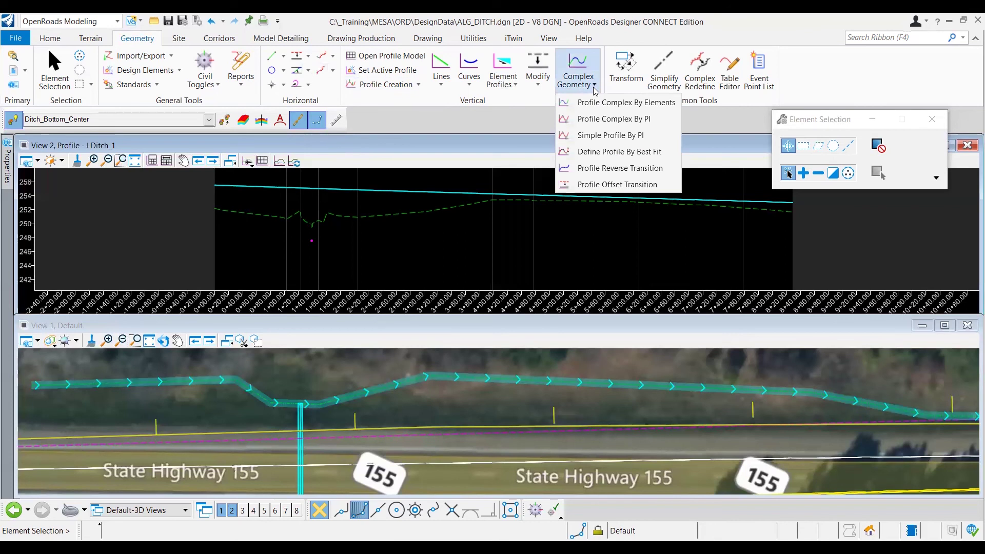
{"action": "left_click", "coordinate": [613, 186]}
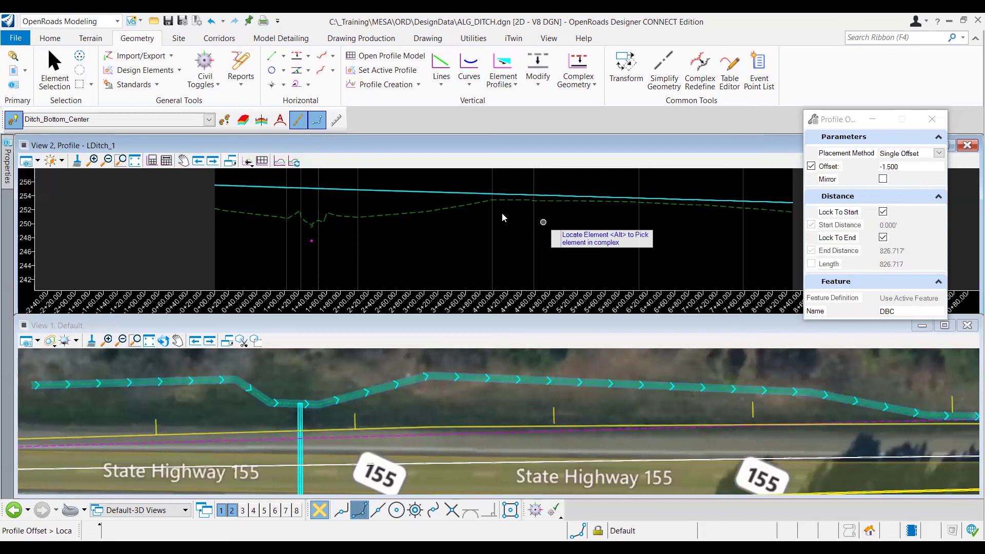
{"action": "left_click", "coordinate": [454, 220]}
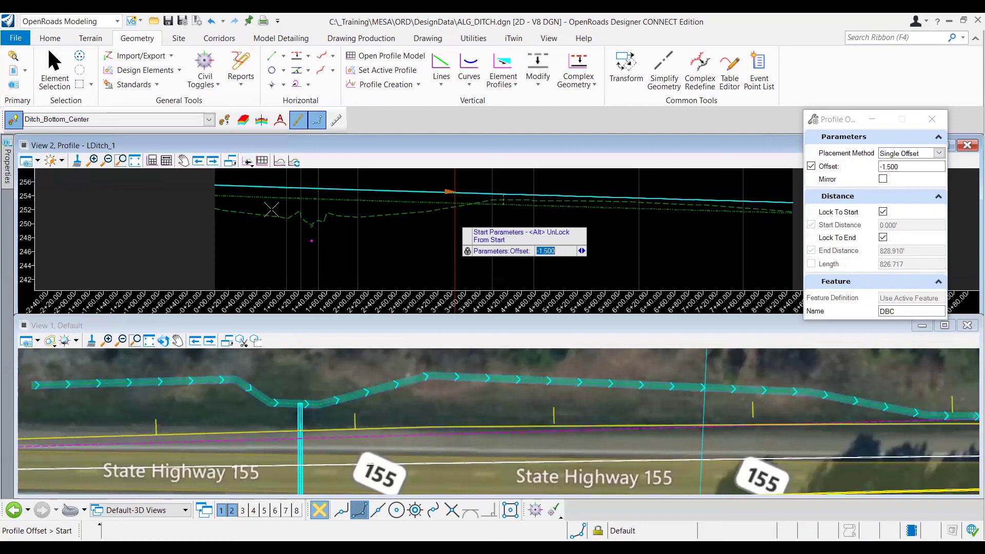
Step: Assign the Miscellaneous > Draft_DNC feature definition to the offset profile and select its -1.500 offset
{"action": "left_click", "coordinate": [209, 121]}
{"action": "scroll", "coordinate": [94, 200], "scroll_direction": "down", "scroll_amount": 1}
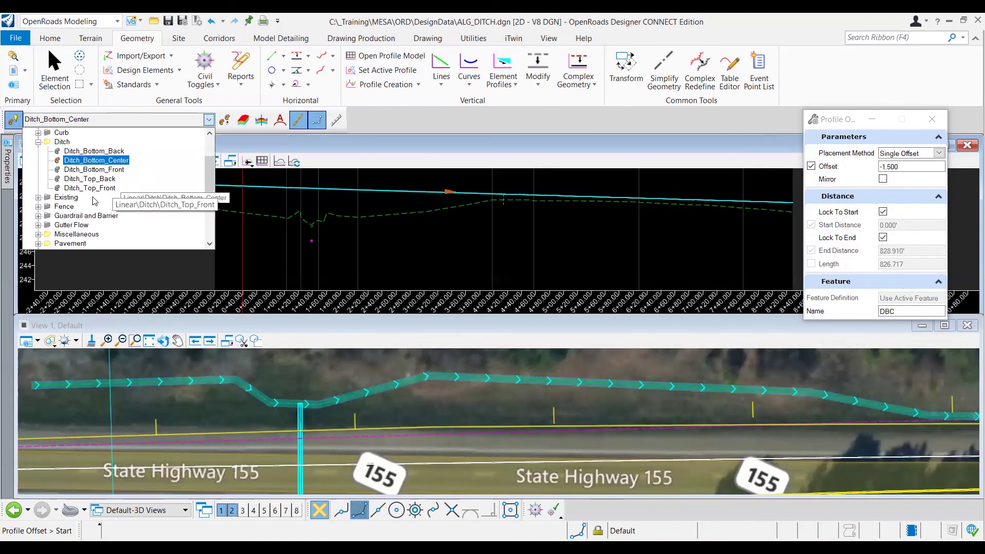
{"action": "left_click", "coordinate": [38, 234]}
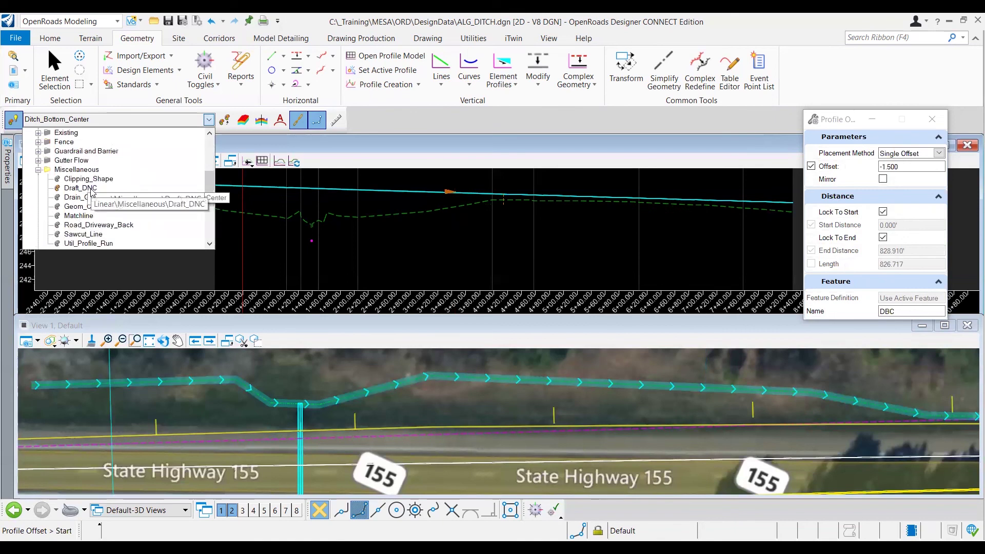
{"action": "left_click", "coordinate": [91, 191]}
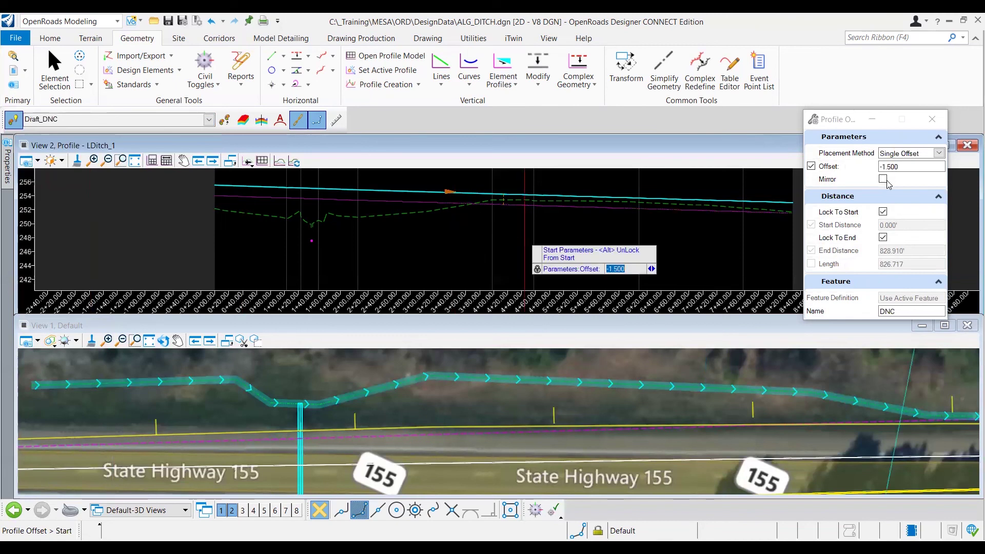
{"action": "left_click", "coordinate": [907, 167]}
{"action": "double_click", "coordinate": [895, 167]}
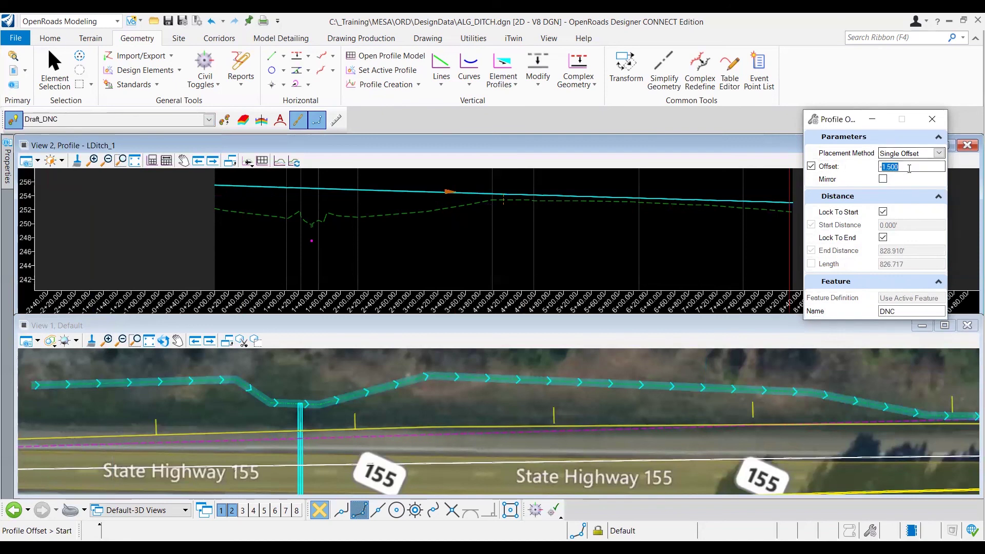
Step: Lock the offset to both profile ends and accept end distance 828.910, Mirror No, offset -1.500
{"action": "left_click", "coordinate": [883, 211]}
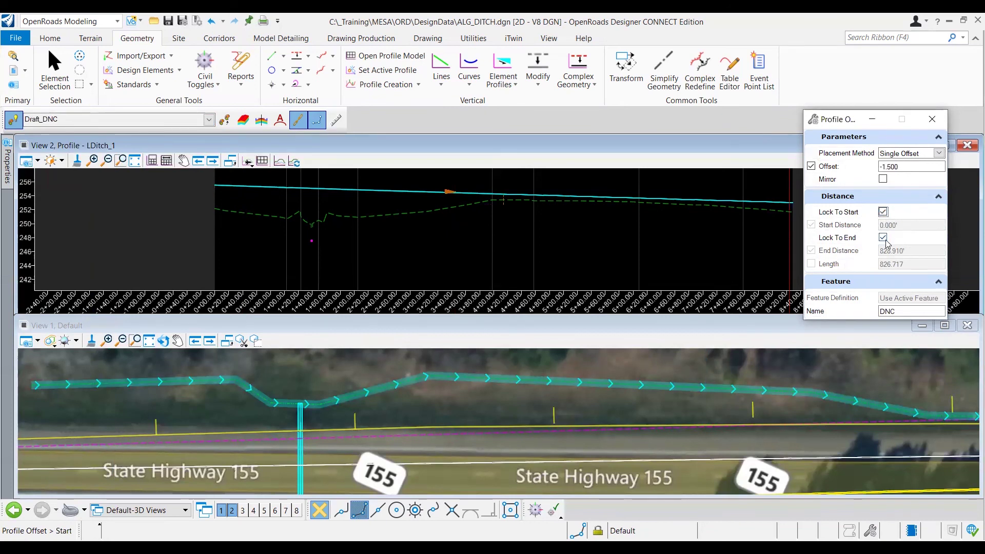
{"action": "left_click", "coordinate": [883, 238]}
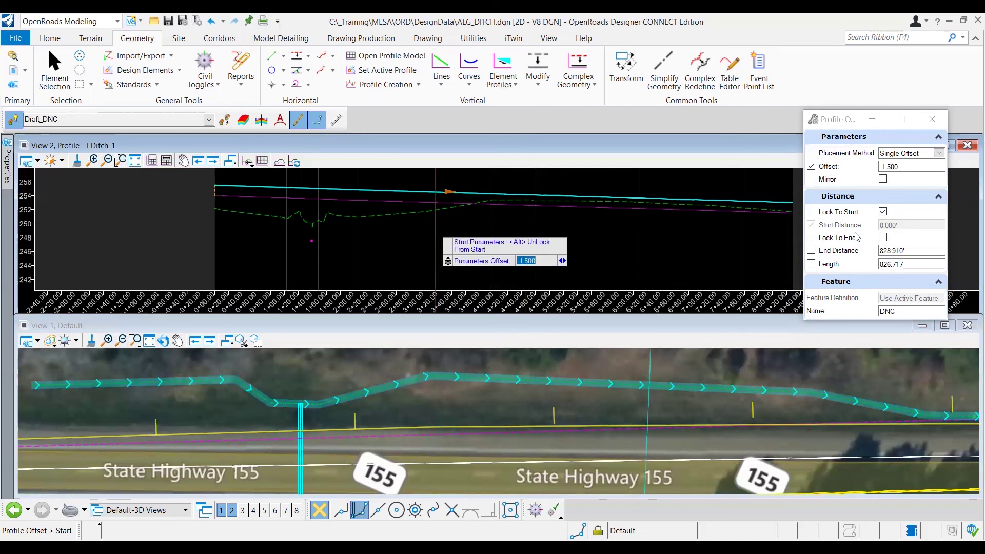
{"action": "left_click", "coordinate": [883, 237]}
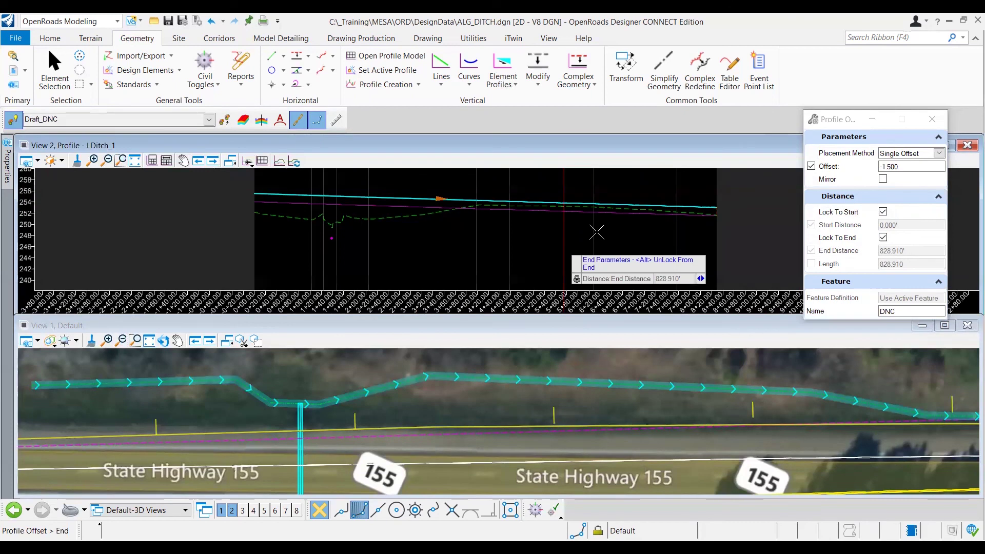
{"action": "left_click", "coordinate": [570, 238]}
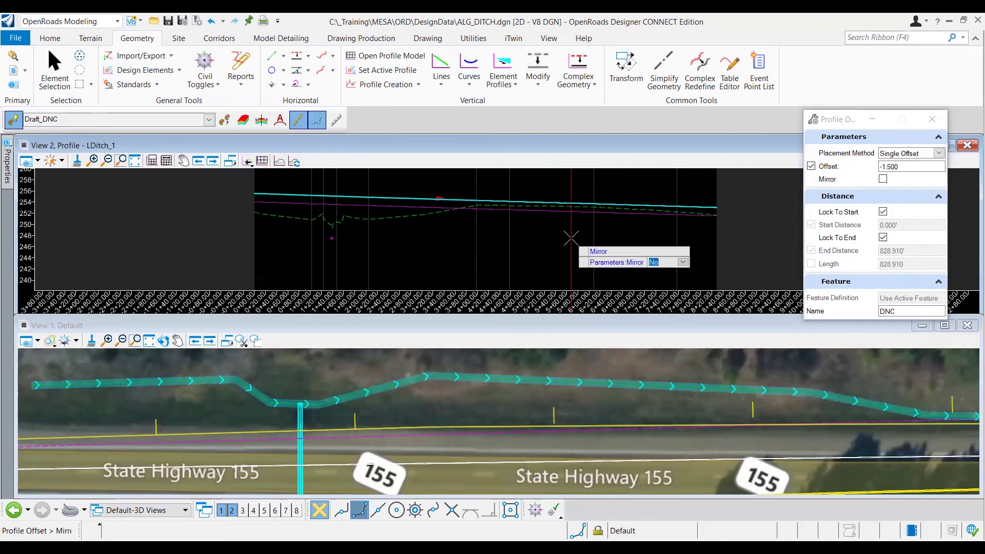
{"action": "left_click", "coordinate": [571, 238]}
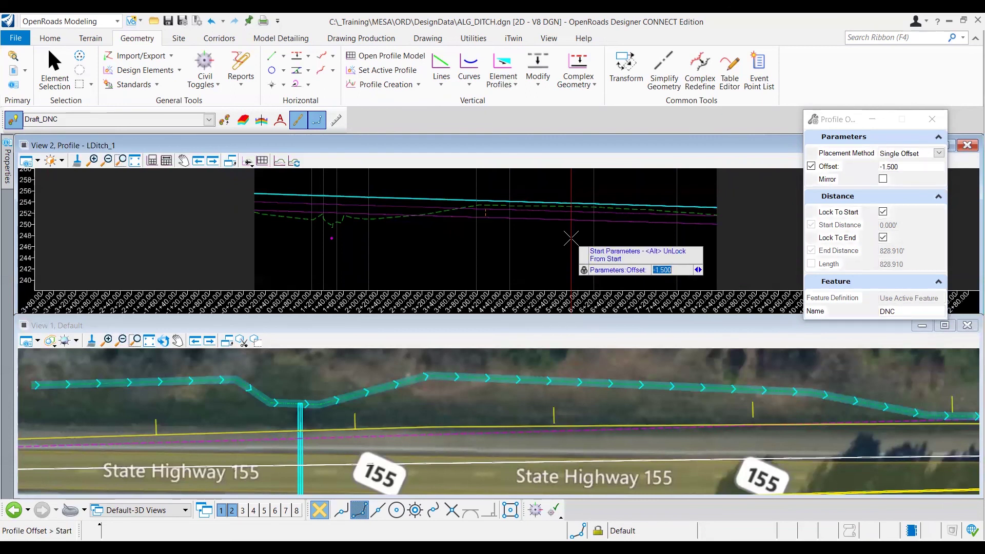
{"action": "right_click", "coordinate": [571, 238]}
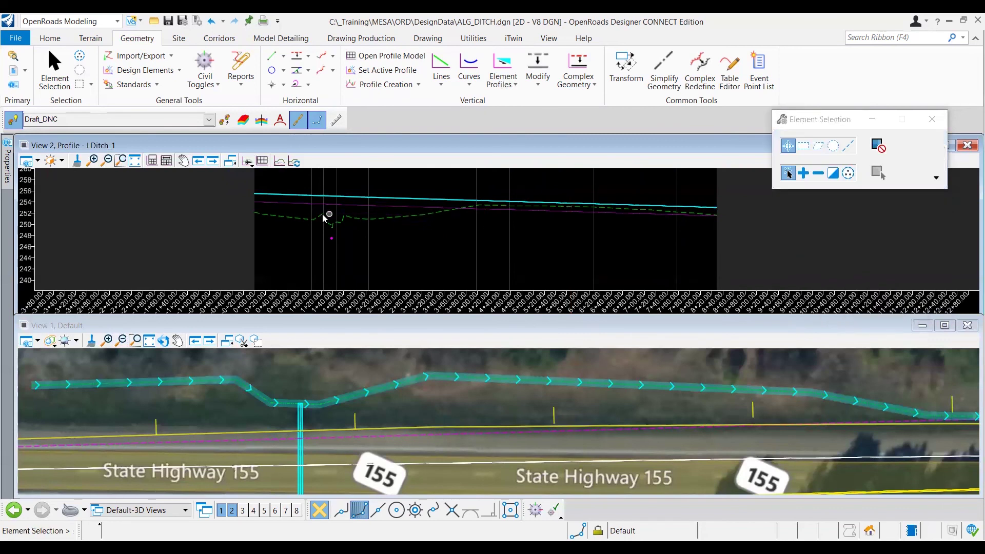
{"action": "left_click", "coordinate": [264, 203]}
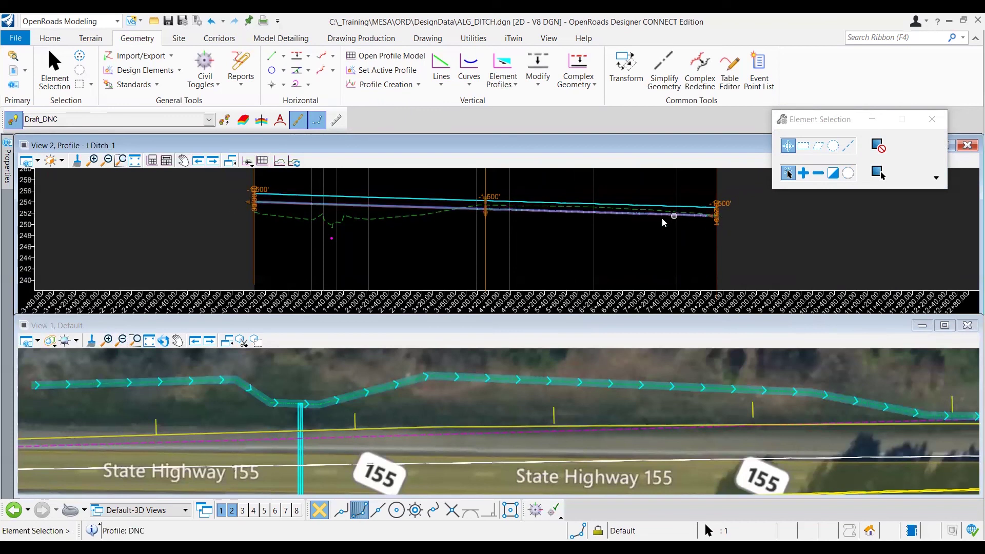
{"action": "left_click", "coordinate": [557, 246]}
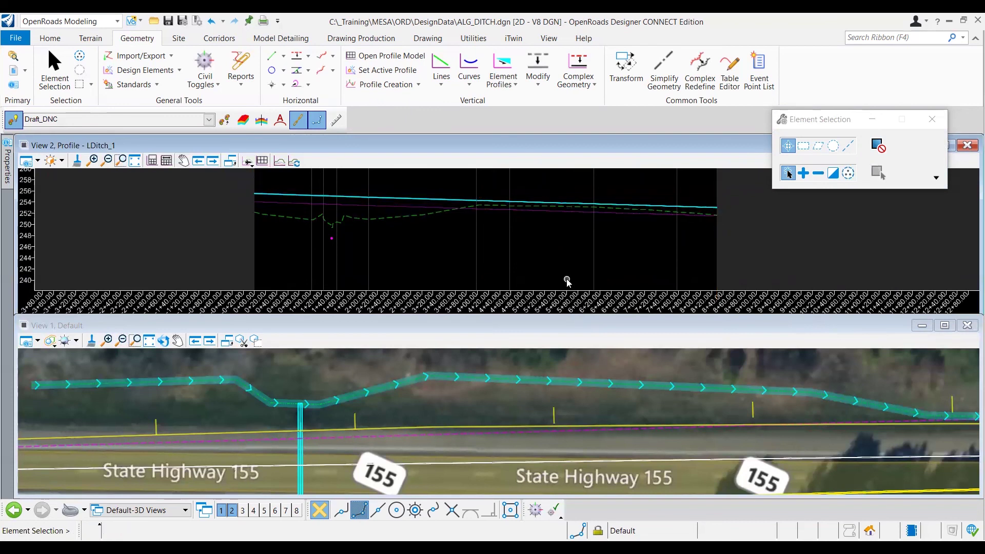